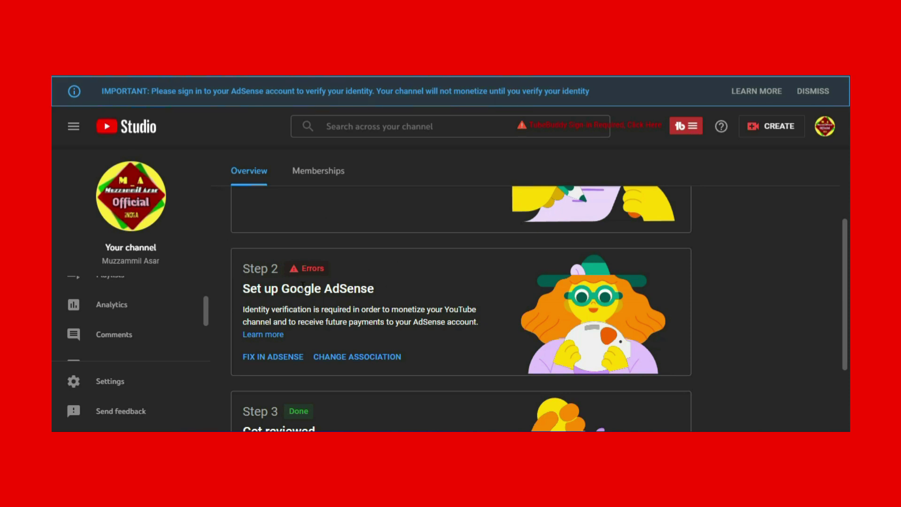
# Change the AdSense association in Step 2, answering "No, I don't have an existing account", and continue with the second Google account.
pyautogui.click(354, 357)
pyautogui.click(600, 299)
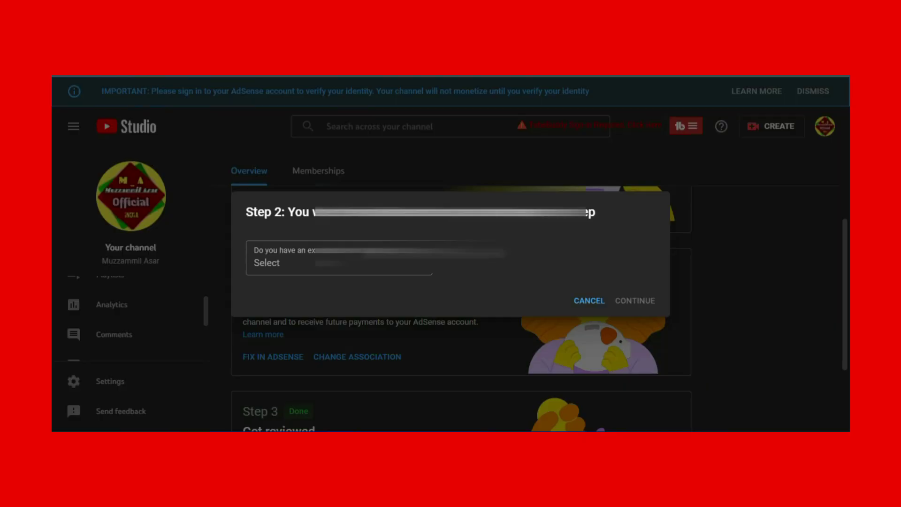
pyautogui.click(417, 254)
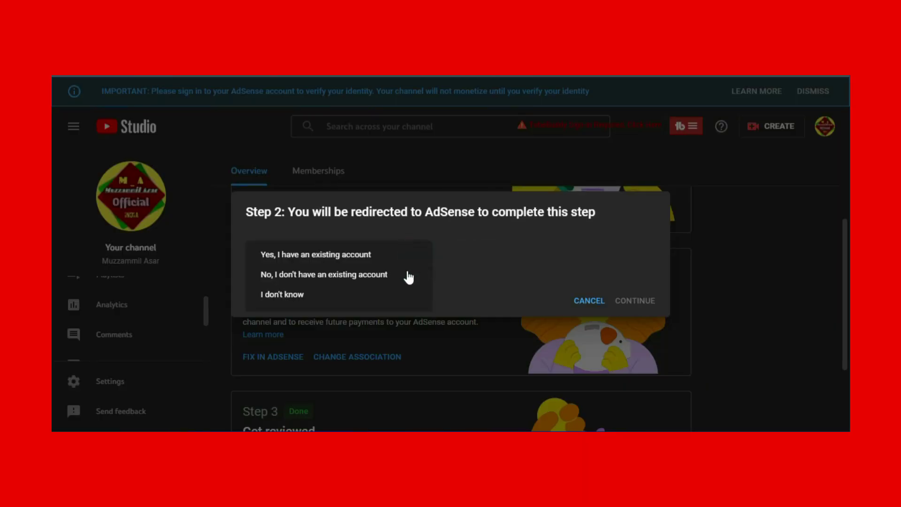
pyautogui.click(332, 278)
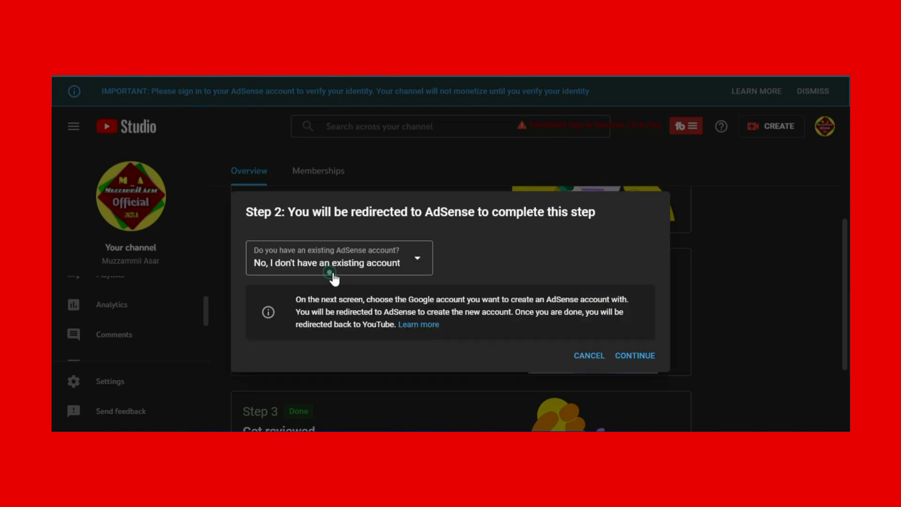
pyautogui.click(640, 355)
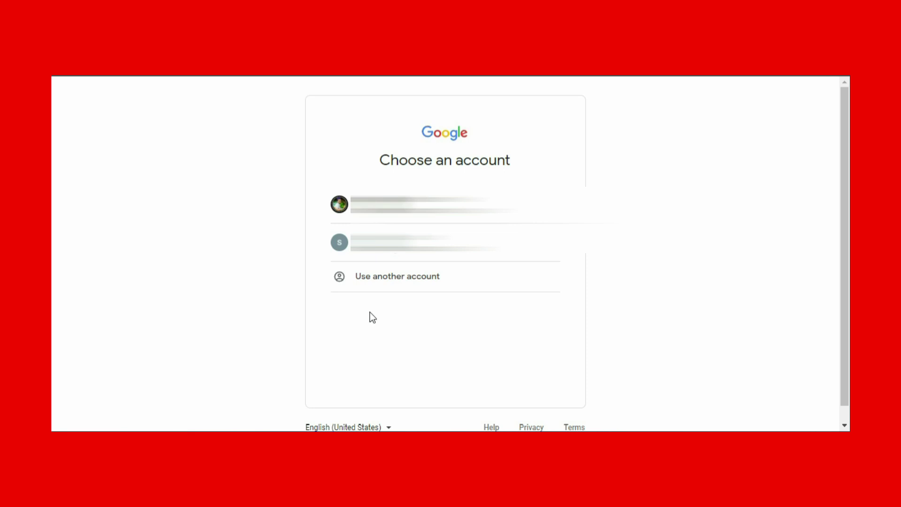
pyautogui.click(427, 249)
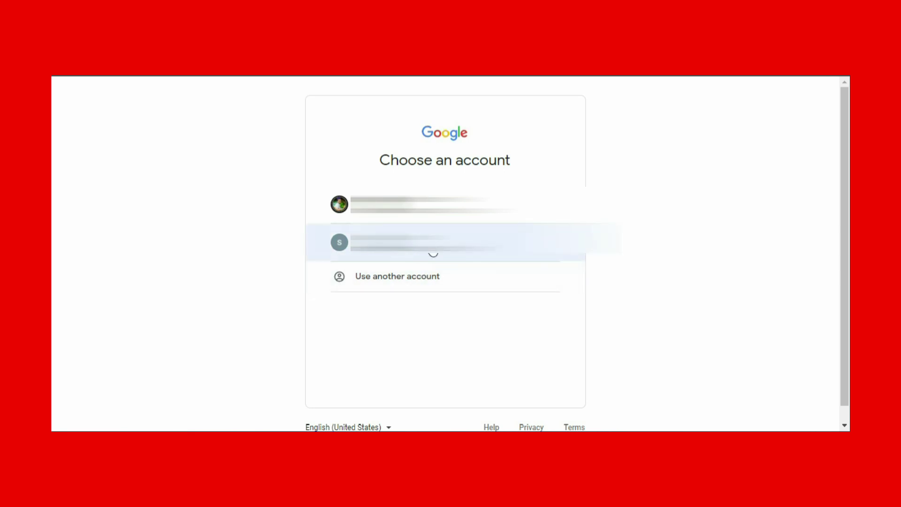
# Opt in to customized help and performance suggestions and select the country or territory for the AdSense account.
pyautogui.scroll(-2, 421, 255)
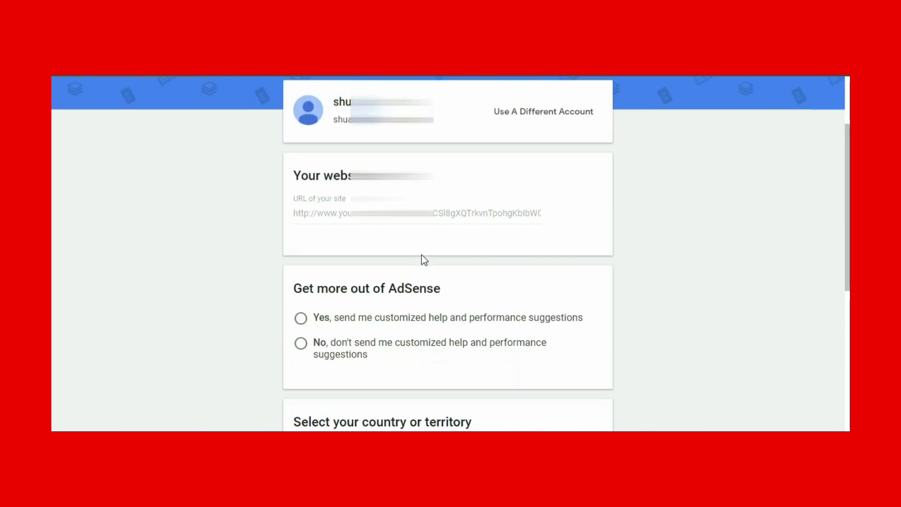
pyautogui.scroll(-1, 422, 255)
pyautogui.click(300, 260)
pyautogui.scroll(-3, 392, 249)
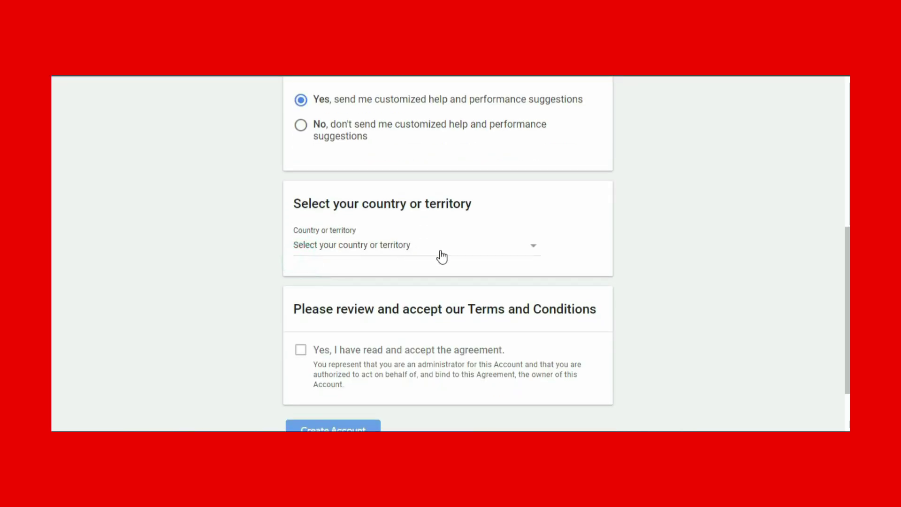
pyautogui.click(435, 258)
pyautogui.click(474, 305)
# Accept the AdSense terms and conditions agreement and create the account.
pyautogui.scroll(-5, 466, 301)
pyautogui.scroll(-5, 673, 314)
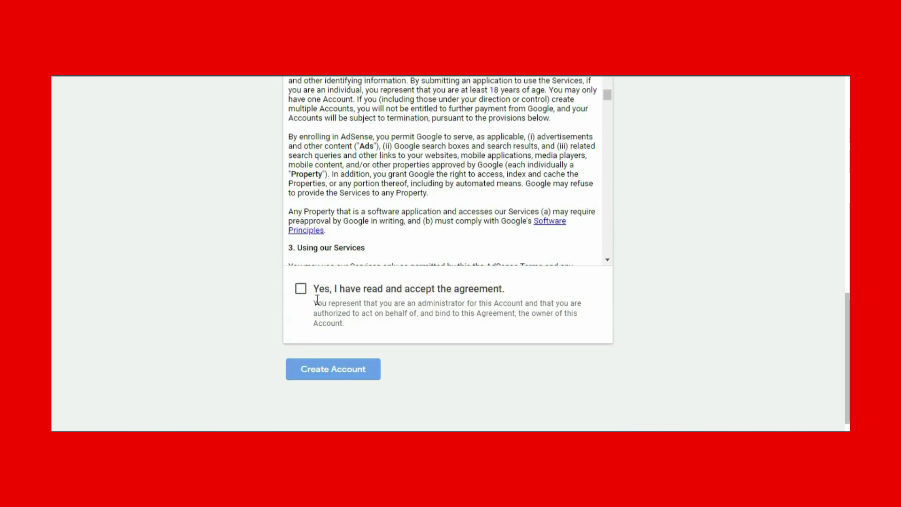
pyautogui.click(300, 292)
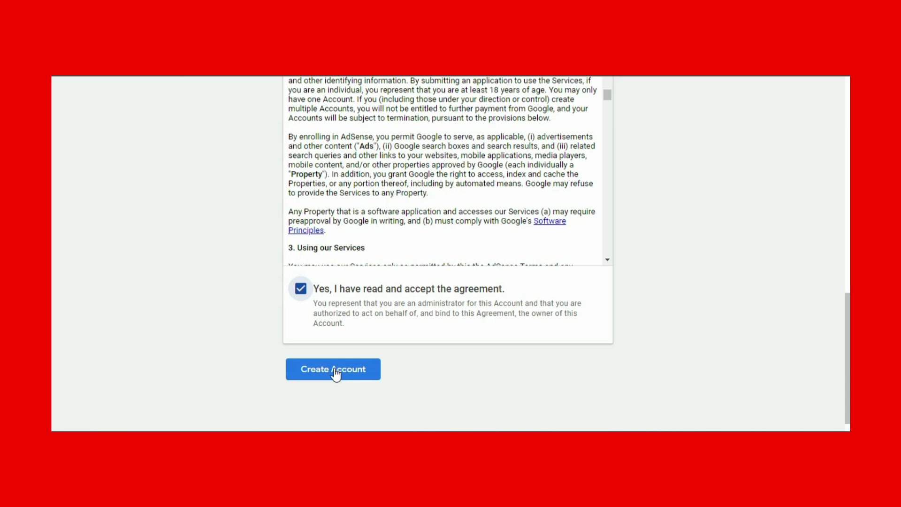
pyautogui.click(334, 370)
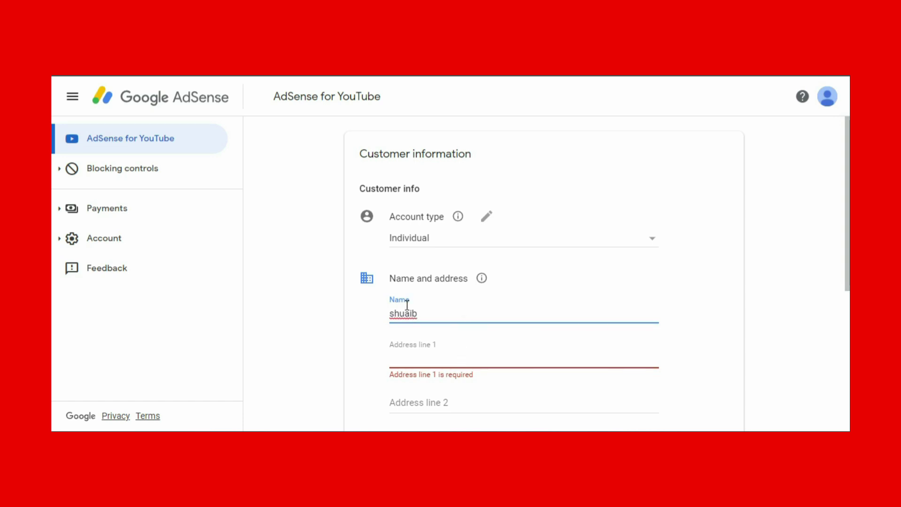
# Submit the customer information form for the Individual account and go on to the YouTube redirect.
pyautogui.scroll(-2, 408, 305)
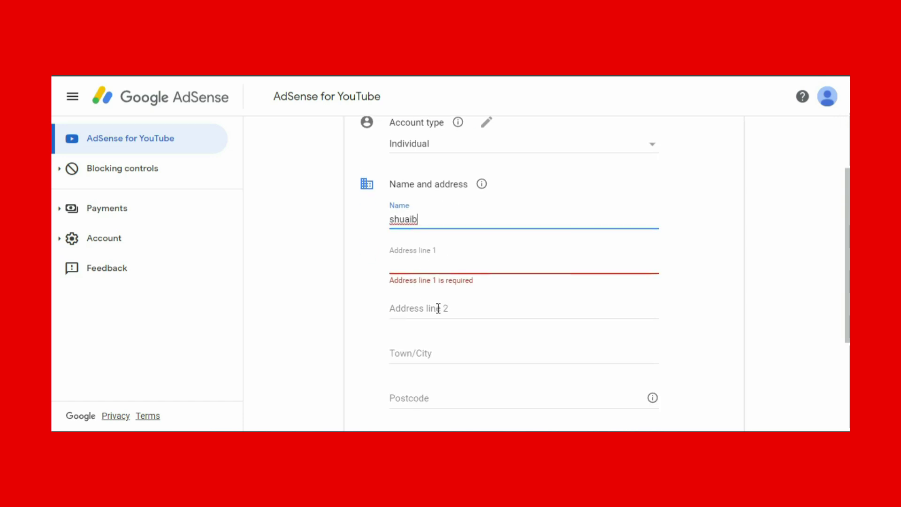
pyautogui.scroll(-2, 412, 352)
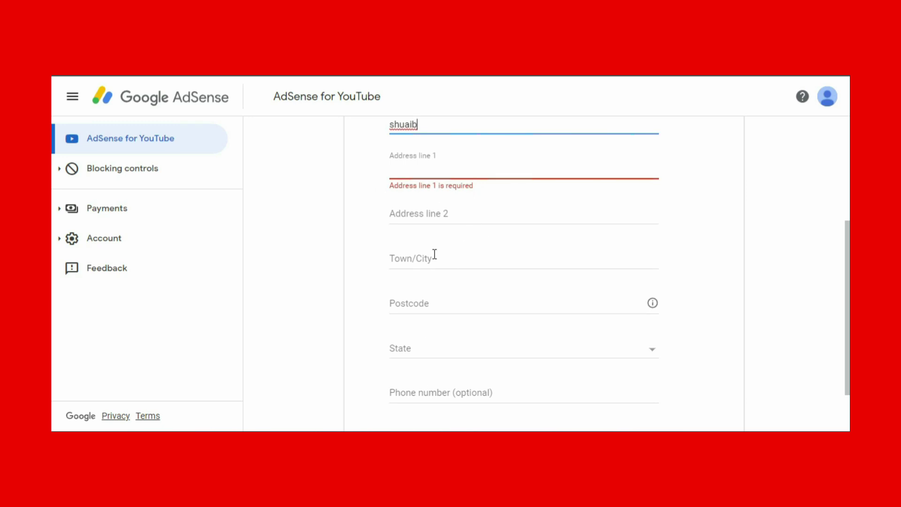
pyautogui.scroll(-2, 490, 353)
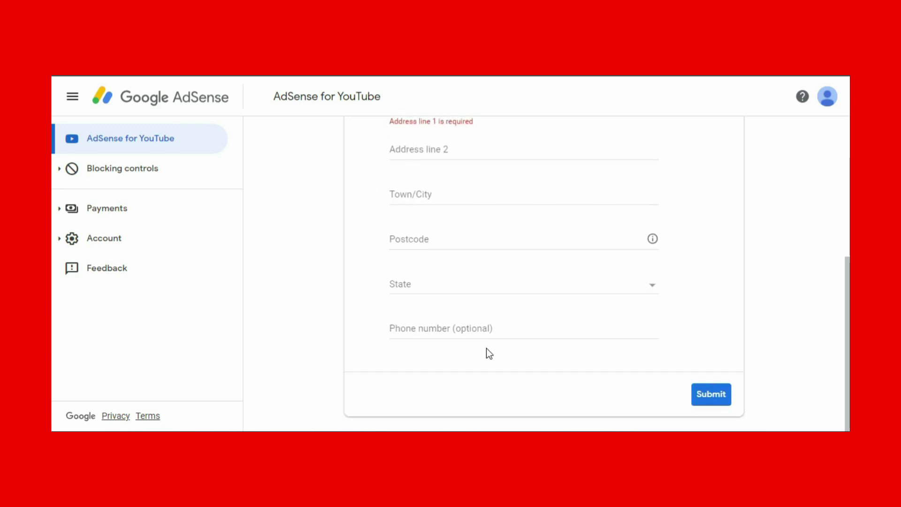
pyautogui.click(717, 402)
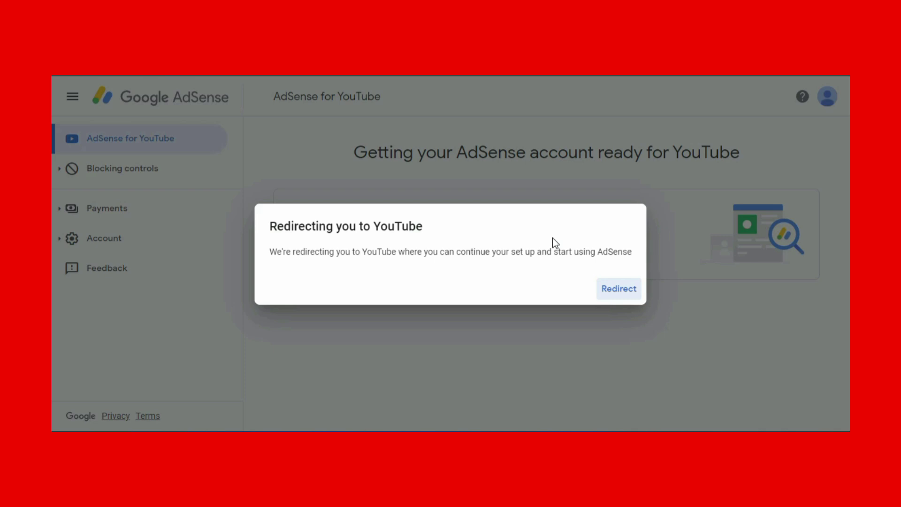
pyautogui.click(617, 290)
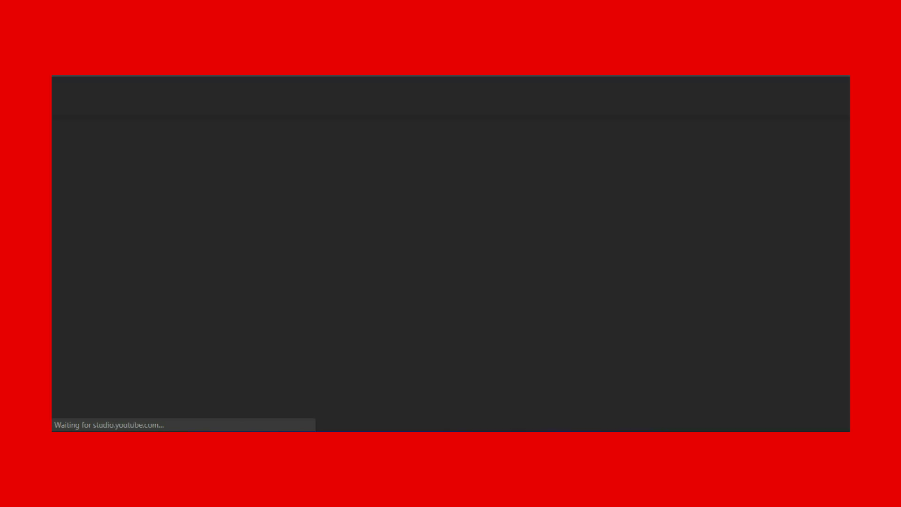
# Check the status of the Step 2 AdSense sign-up and the Step 3 review, and view the channel's monetization overview.
pyautogui.scroll(-2, 423, 281)
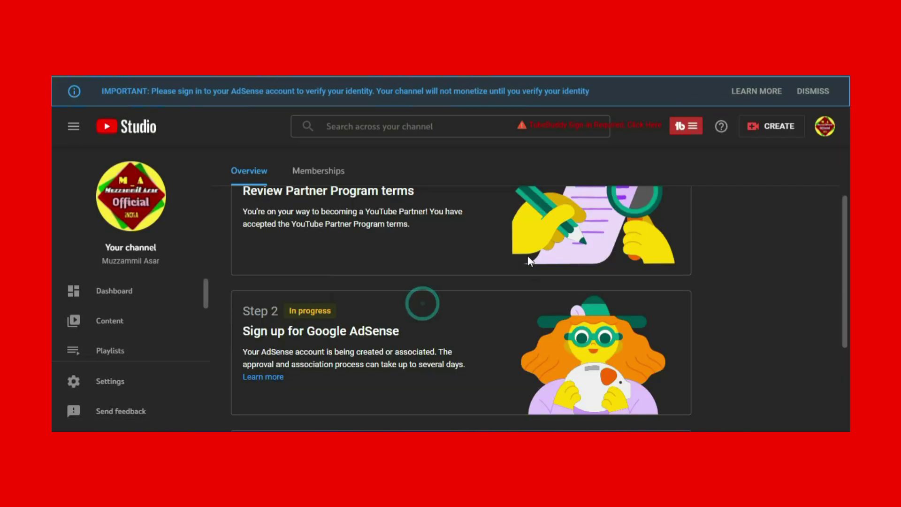
pyautogui.moveTo(335, 313); pyautogui.dragTo(290, 314)
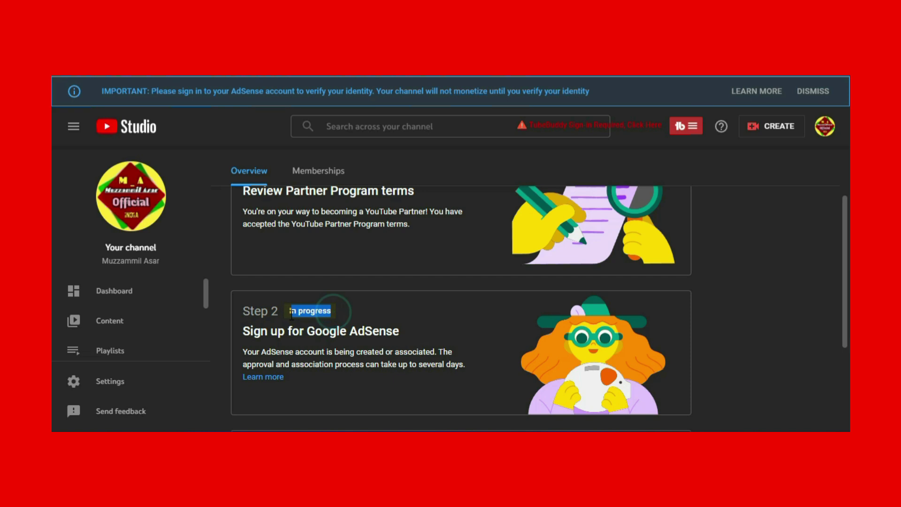
pyautogui.click(324, 312)
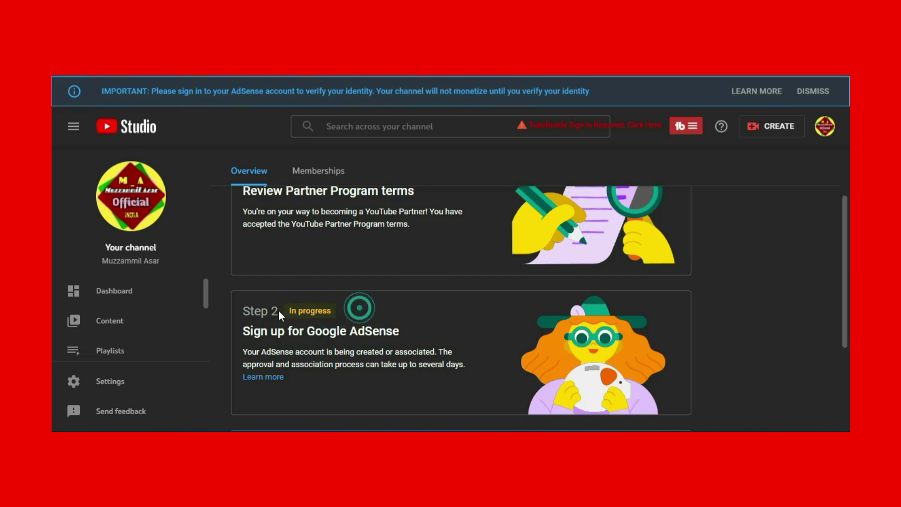
pyautogui.tripleClick(333, 311)
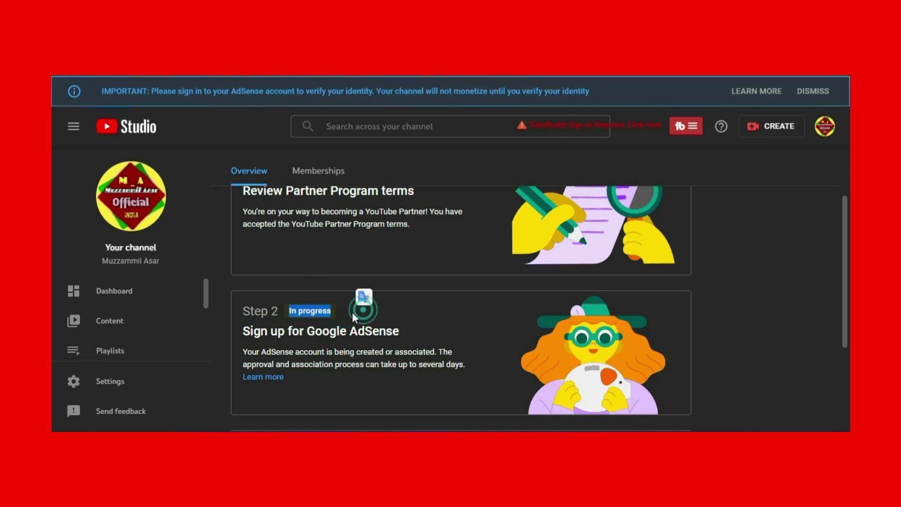
pyautogui.click(407, 301)
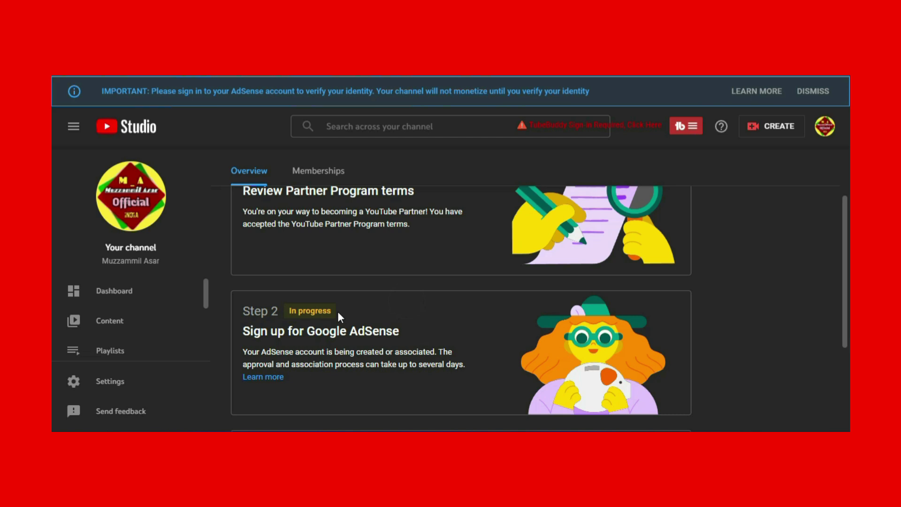
pyautogui.moveTo(340, 313); pyautogui.dragTo(288, 311)
pyautogui.scroll(-3, 370, 302)
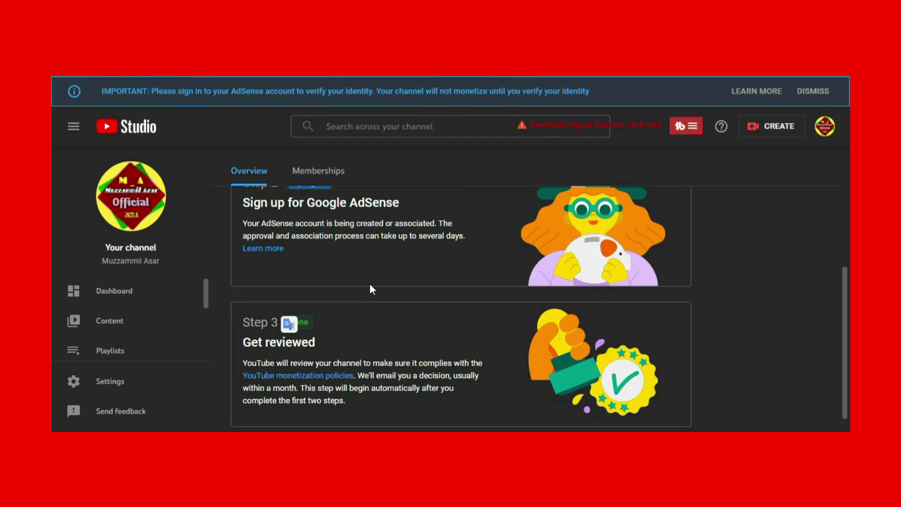
pyautogui.click(370, 282)
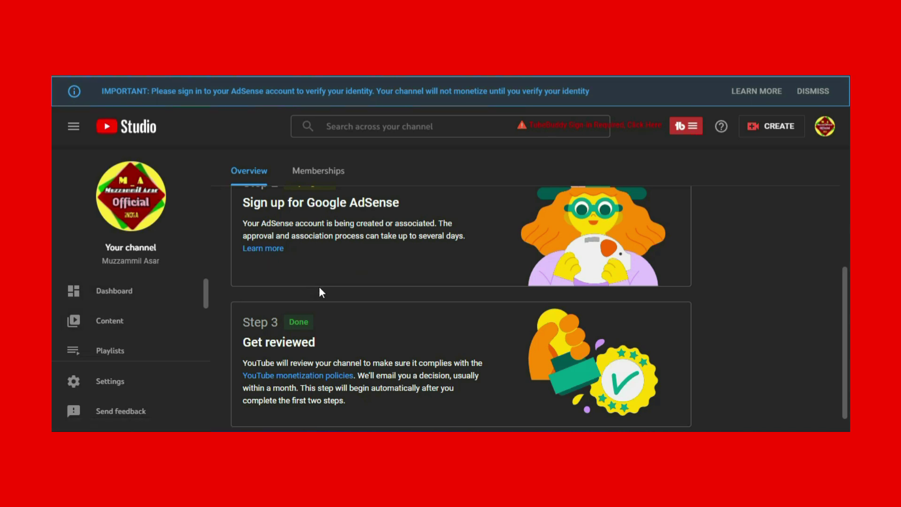
pyautogui.scroll(1, 331, 278)
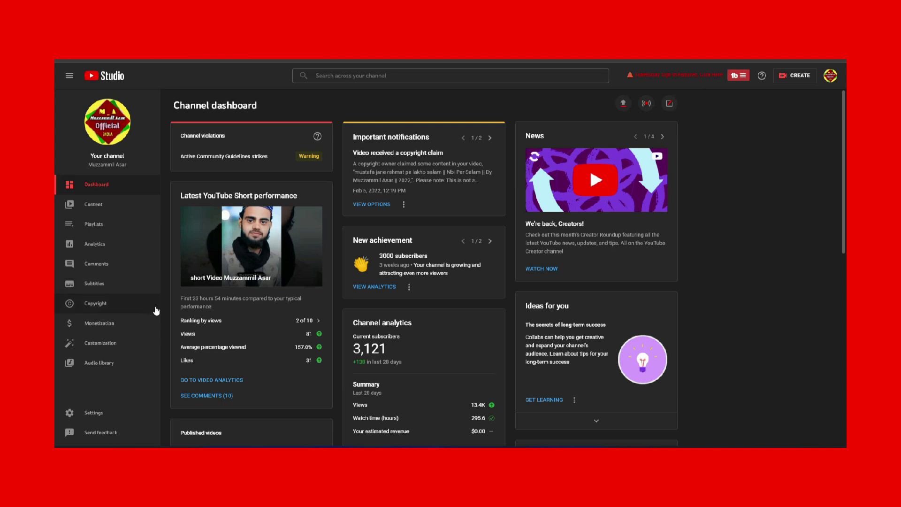
pyautogui.click(111, 321)
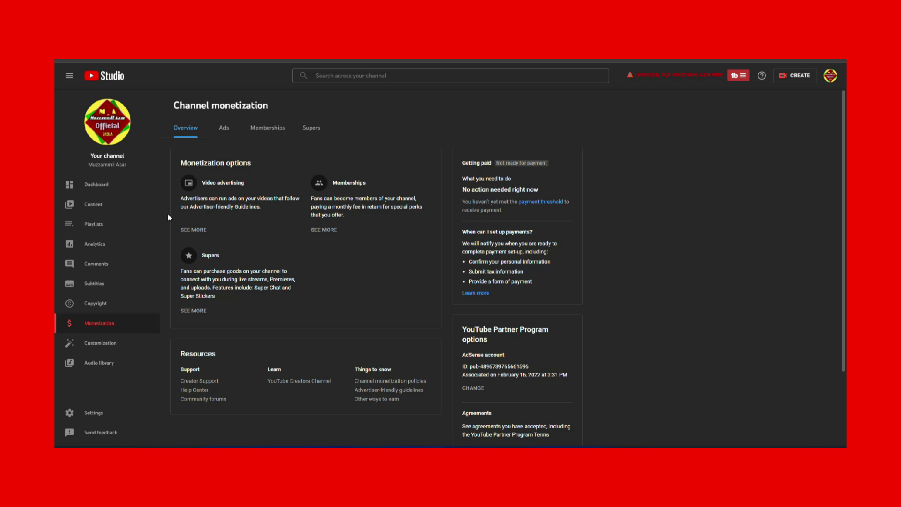
# Set monetization to On for the 5:07 video published Feb 11, 2022 in the channel content and proceed to its content rating.
pyautogui.click(96, 204)
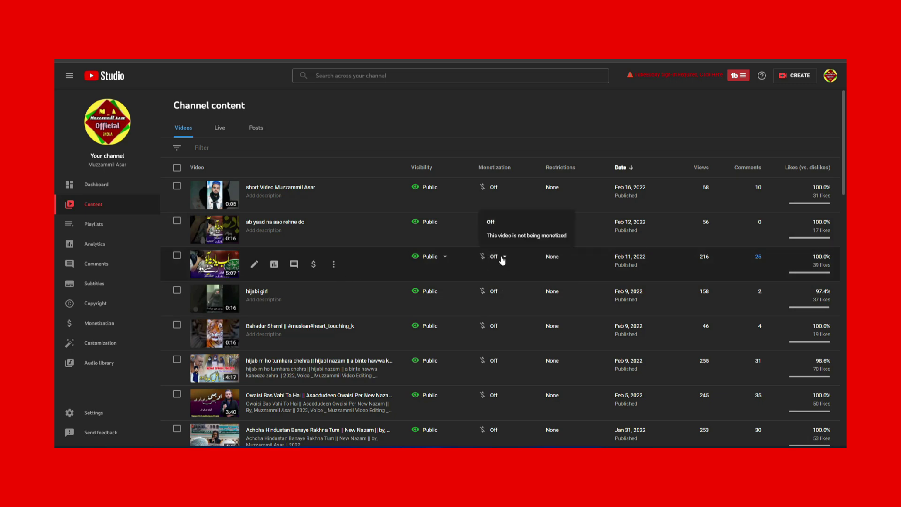
pyautogui.click(504, 258)
pyautogui.click(505, 261)
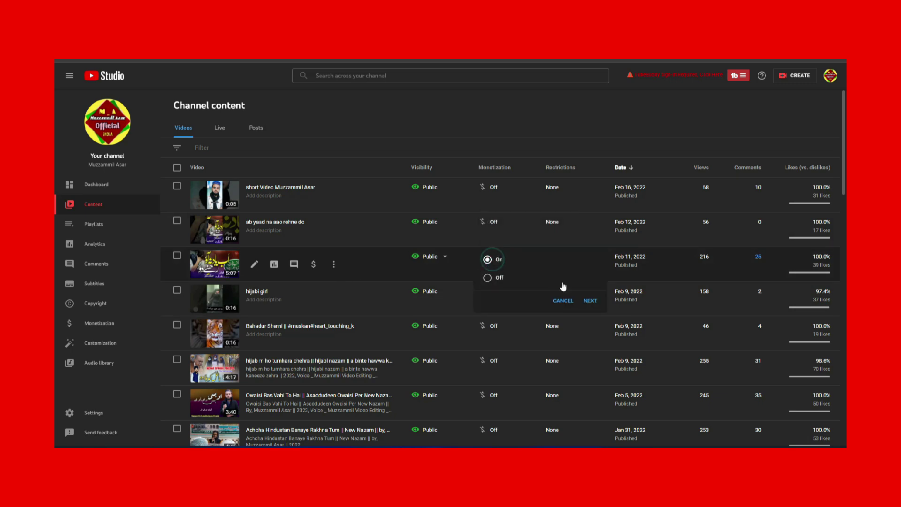
pyautogui.click(590, 300)
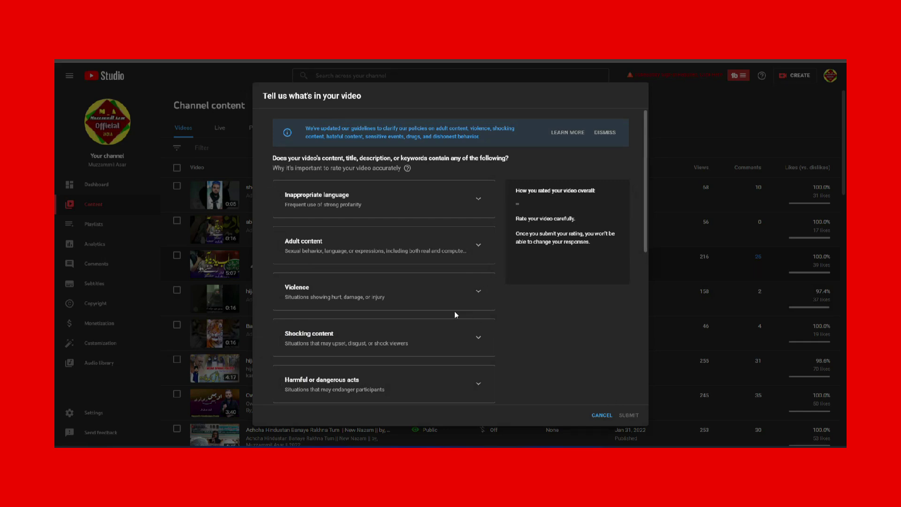
# Rate the video's content as "None of the above" and submit the rating.
pyautogui.scroll(-10, 467, 316)
pyautogui.click(279, 387)
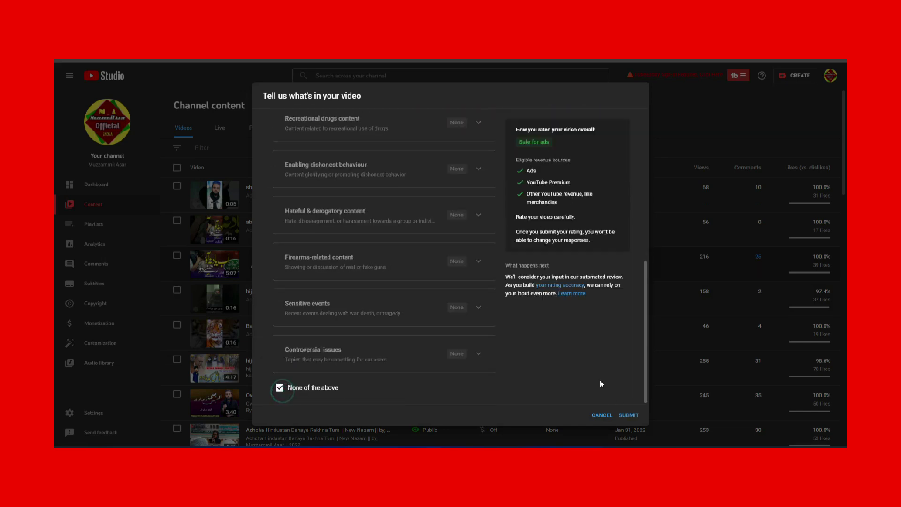
pyautogui.click(628, 415)
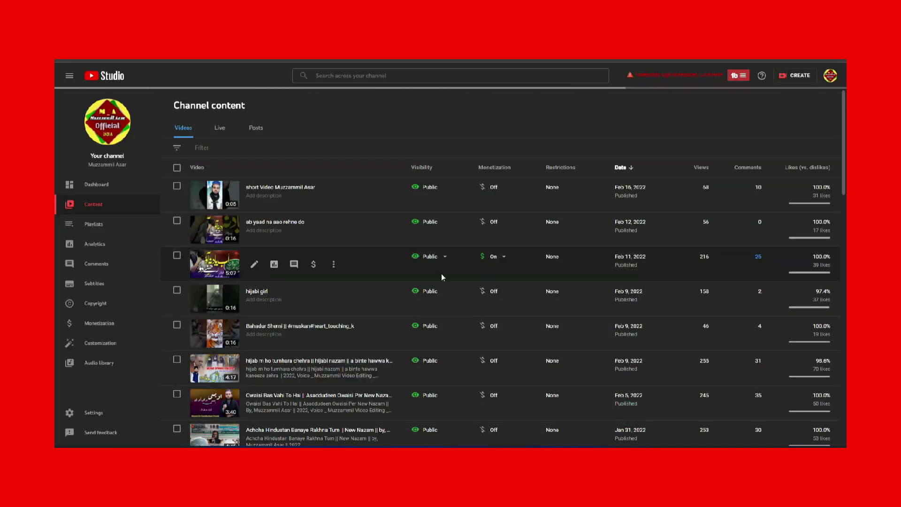
pyautogui.moveTo(491, 264)
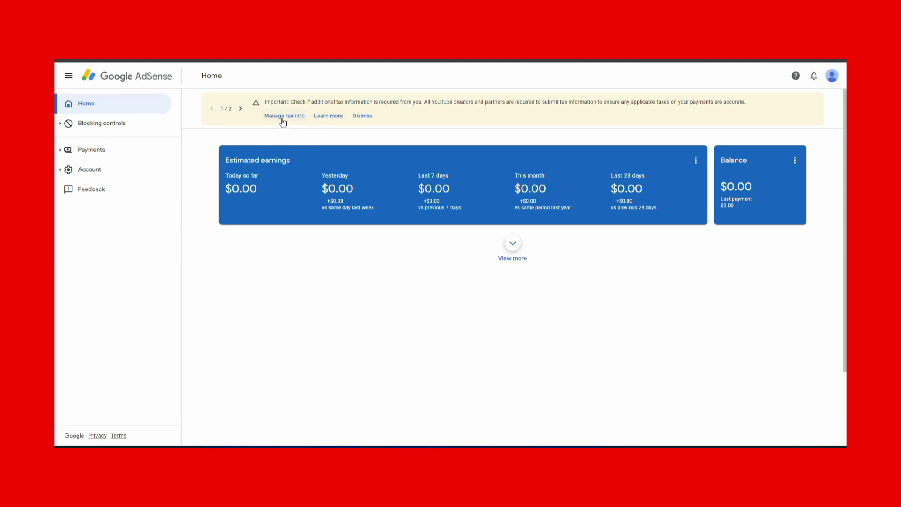
# Compare the publisher ID in the AdSense page address with the associated AdSense account ID in the channel's YouTube Partner Program options.
pyautogui.doubleClick(289, 61)
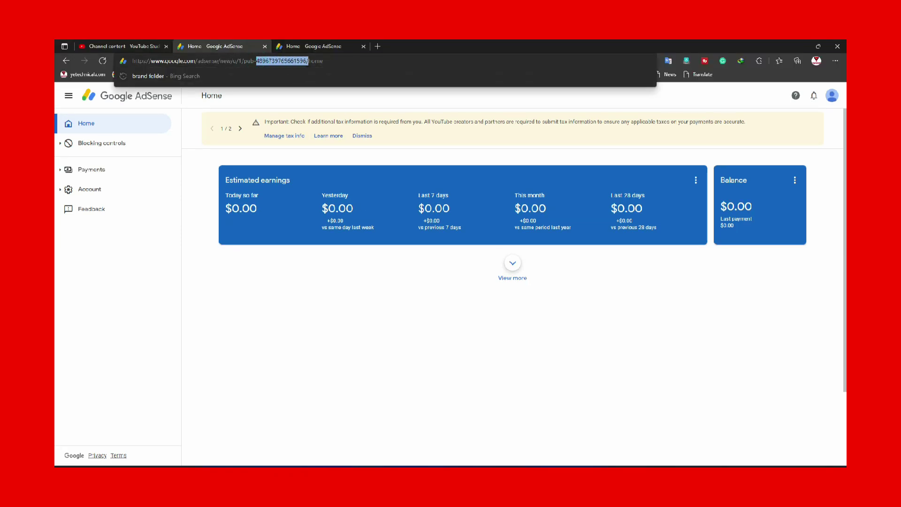
pyautogui.click(121, 46)
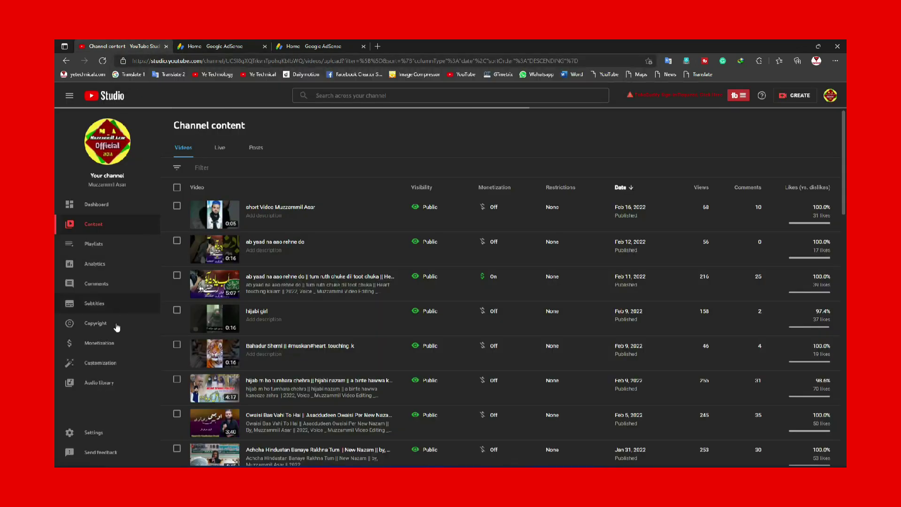
pyautogui.click(102, 346)
pyautogui.scroll(-2, 508, 394)
pyautogui.moveTo(479, 332); pyautogui.dragTo(529, 333)
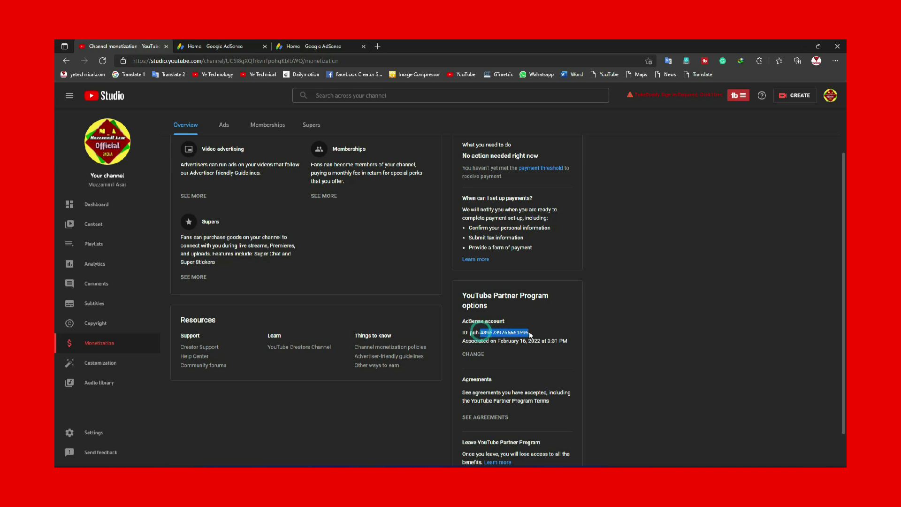
pyautogui.click(224, 45)
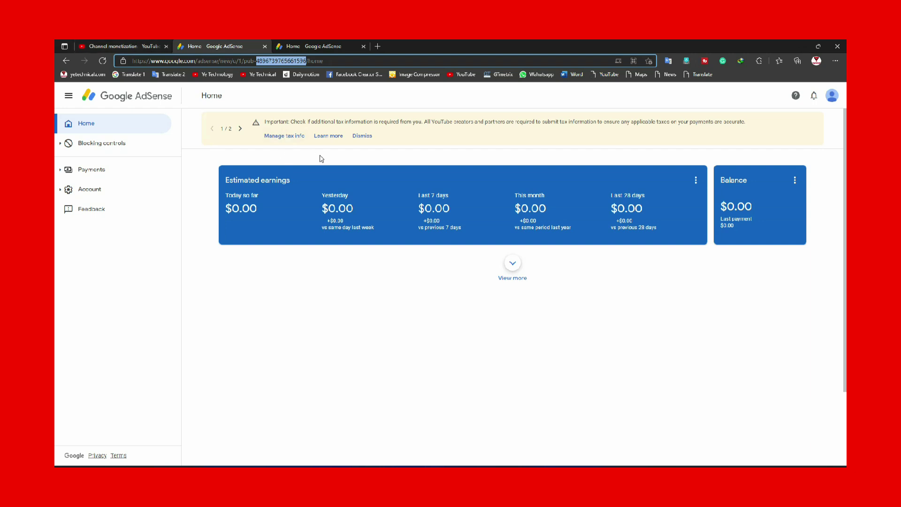
pyautogui.click(133, 47)
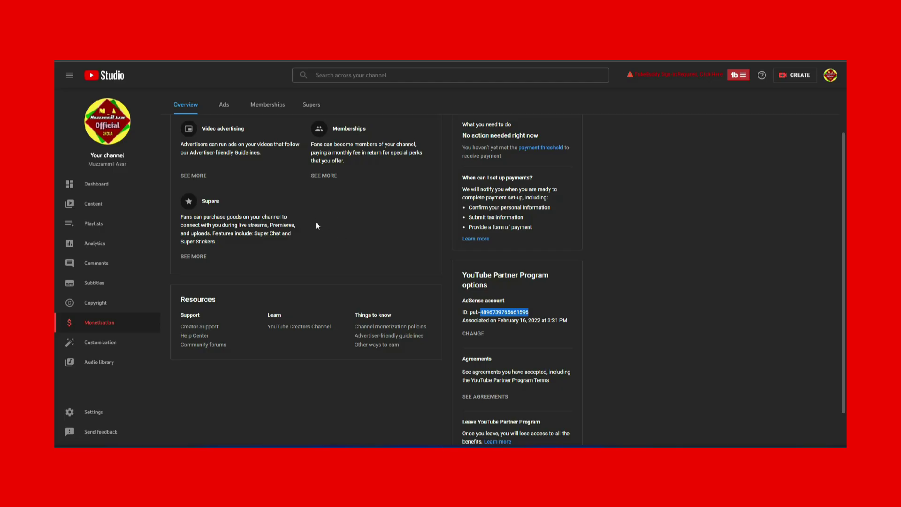
# Read the alert notice above the estimated earnings on the AdSense home page, and return to YouTube Studio to view the channel content.
pyautogui.hotkey('ctrl', 'Tab')
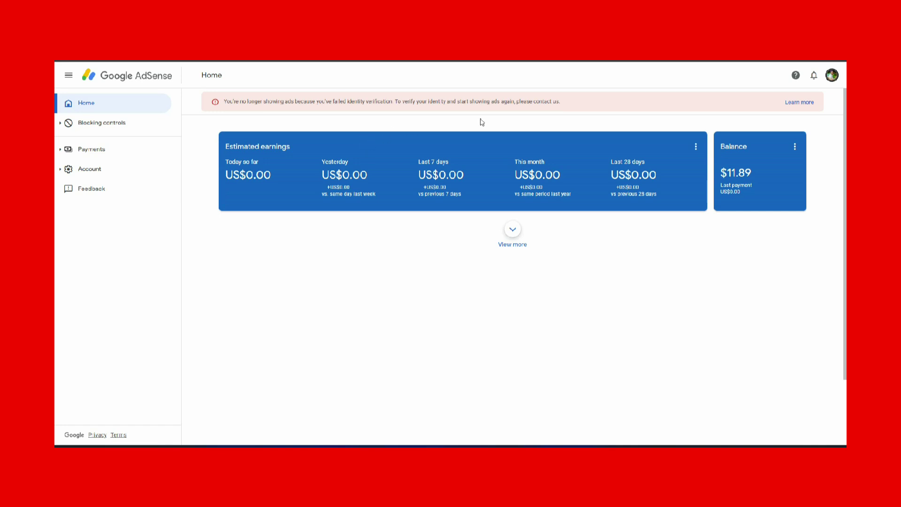
pyautogui.moveTo(569, 104); pyautogui.dragTo(232, 98)
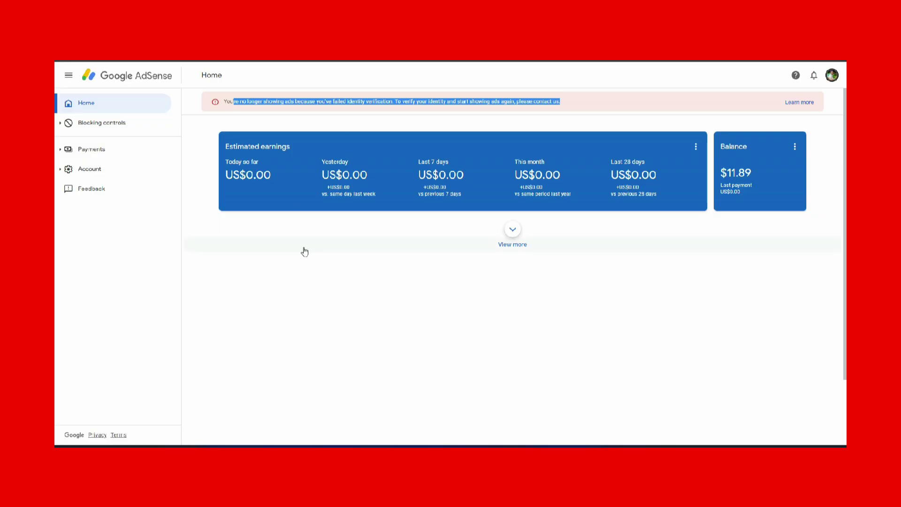
pyautogui.click(292, 282)
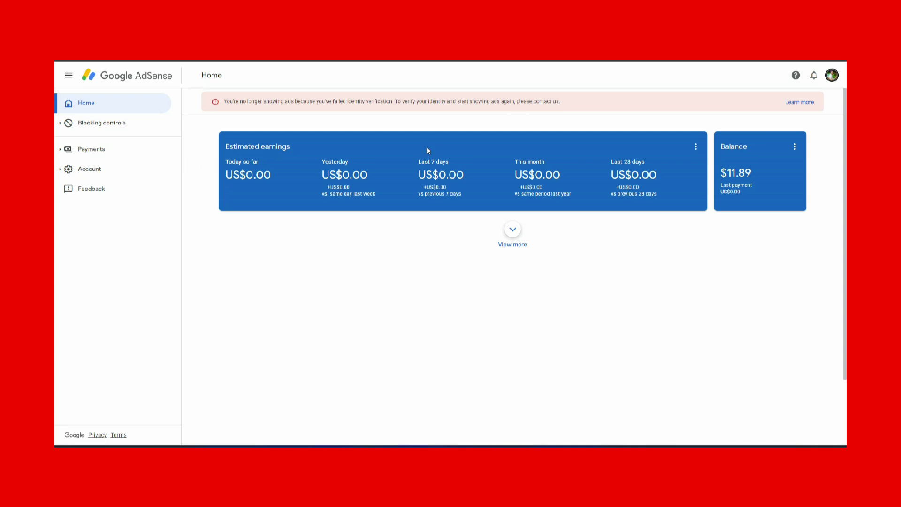
pyautogui.moveTo(569, 102); pyautogui.dragTo(241, 104)
pyautogui.click(363, 303)
pyautogui.moveTo(416, 109); pyautogui.dragTo(239, 108)
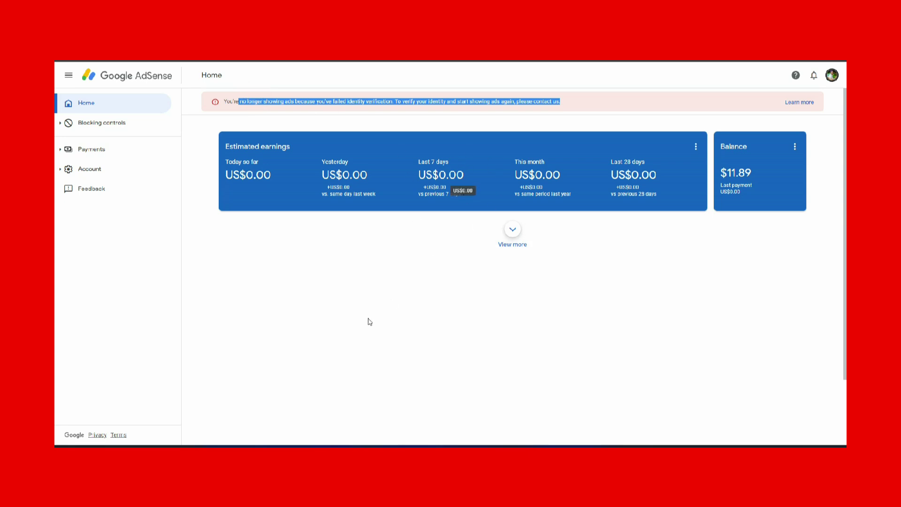
pyautogui.click(395, 307)
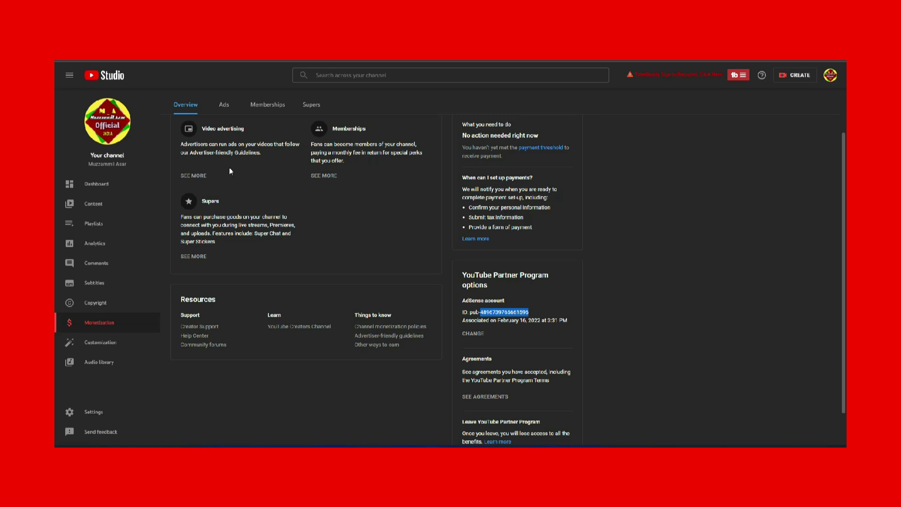
pyautogui.click(106, 208)
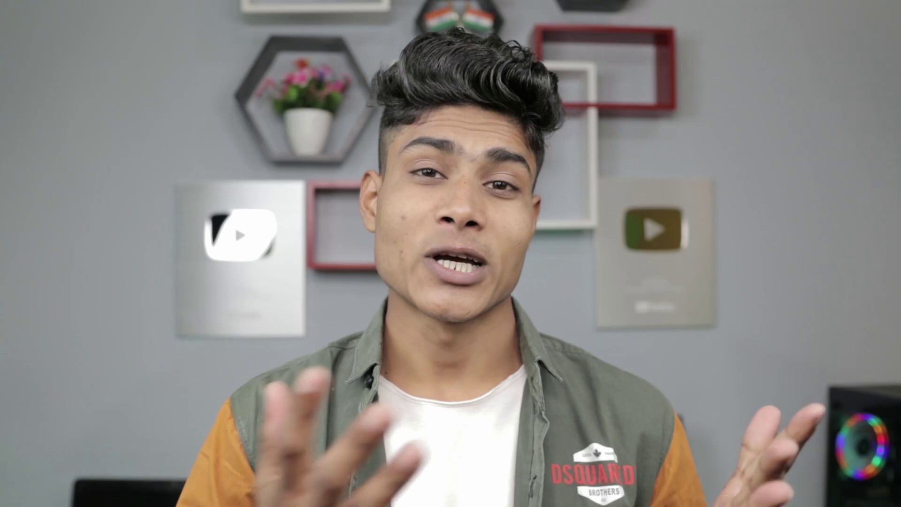